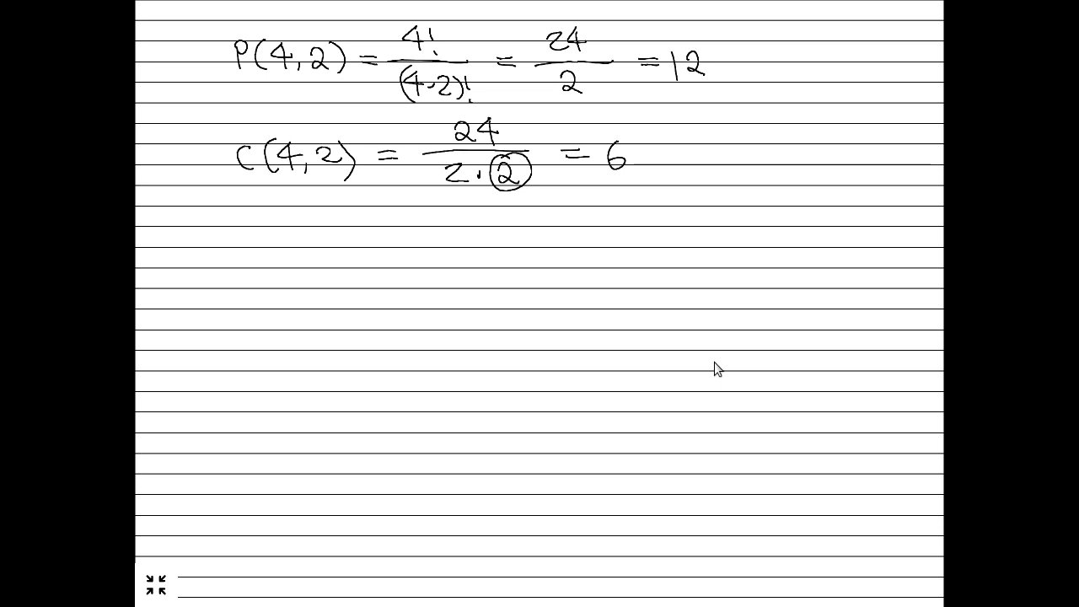
Step: Handwrite the formula C(69,5) = 69! / (64! 5!) below the C(4,2) calculation
mouse_move(260, 268)
left_mouse_down()
mouse_move(263, 289)
mouse_move(285, 295)
left_mouse_up()
mouse_move(297, 260)
left_mouse_down()
mouse_move(286, 284)
mouse_move(298, 275)
mouse_move(306, 288)
left_mouse_up()
mouse_move(316, 286)
left_mouse_down()
mouse_move(342, 261)
mouse_move(330, 287)
left_mouse_up()
mouse_move(345, 263)
left_mouse_down()
mouse_move(352, 296)
mouse_move(395, 280)
left_mouse_up()
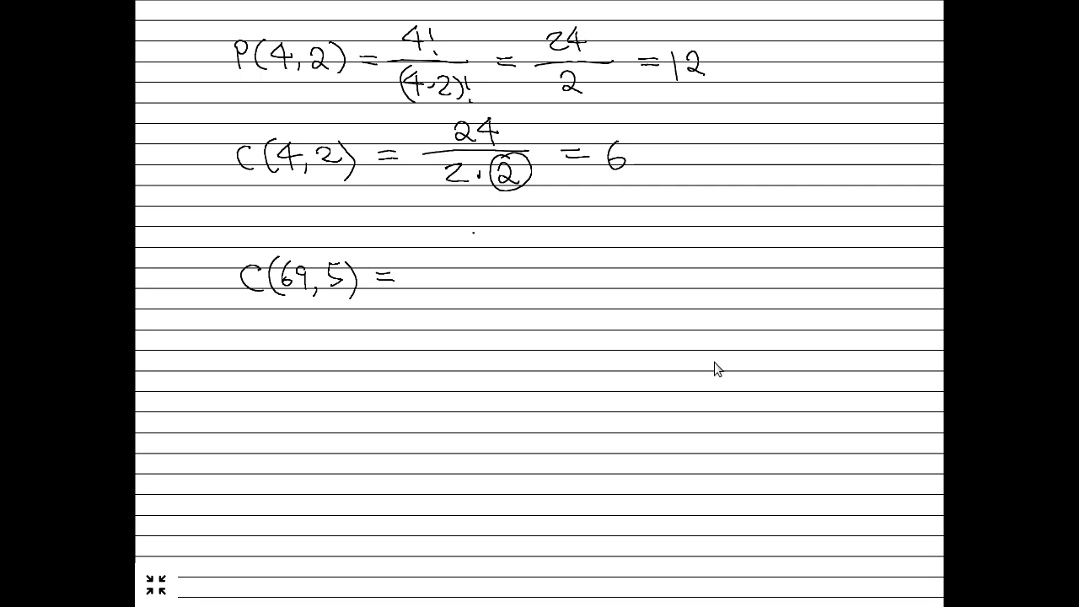
left_click_drag(475, 233, 469, 251)
mouse_move(490, 235)
left_mouse_down()
mouse_move(489, 251)
mouse_move(502, 243)
left_mouse_up()
left_click_drag(430, 266, 552, 266)
mouse_move(465, 280)
left_mouse_down()
mouse_move(453, 300)
mouse_move(506, 303)
left_mouse_up()
left_click_drag(534, 281, 535, 297)
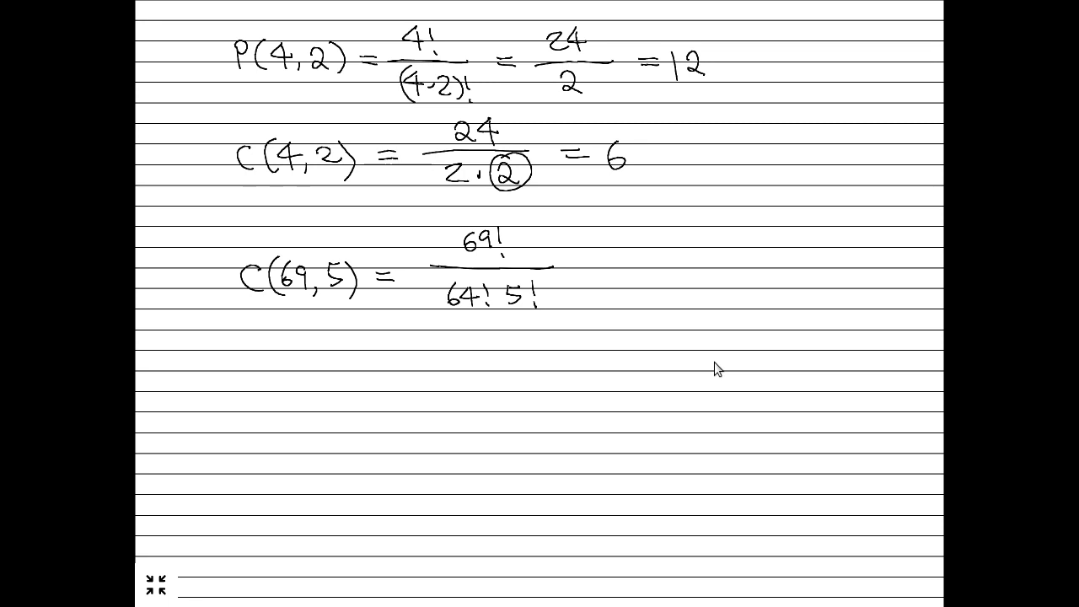
Step: Handwrite the line "# lotto tickets = C(69,5) · 26" beneath the C(69,5) formula
left_click_drag(268, 366, 289, 364)
left_click_drag(267, 377, 289, 376)
mouse_move(272, 357)
left_mouse_down()
mouse_move(271, 386)
mouse_move(283, 381)
left_mouse_up()
mouse_move(316, 359)
left_mouse_down()
mouse_move(315, 374)
mouse_move(325, 371)
left_mouse_up()
left_click_drag(343, 362, 341, 386)
mouse_move(336, 372)
left_mouse_down()
mouse_move(353, 371)
mouse_move(359, 386)
left_mouse_up()
mouse_move(371, 373)
left_mouse_down()
mouse_move(391, 389)
mouse_move(396, 364)
left_mouse_up()
left_click_drag(389, 361, 391, 387)
mouse_move(396, 364)
left_mouse_down()
mouse_move(400, 391)
mouse_move(414, 387)
left_mouse_up()
left_click_drag(426, 361, 424, 390)
left_click_drag(435, 369, 433, 389)
left_click_drag(438, 381, 466, 386)
left_click_drag(497, 370, 566, 386)
left_click(559, 368)
mouse_move(585, 354)
left_mouse_down()
mouse_move(583, 389)
mouse_move(593, 384)
left_mouse_up()
left_click_drag(617, 371, 612, 389)
left_click_drag(628, 381, 637, 388)
left_click_drag(658, 361, 660, 392)
left_click(682, 383)
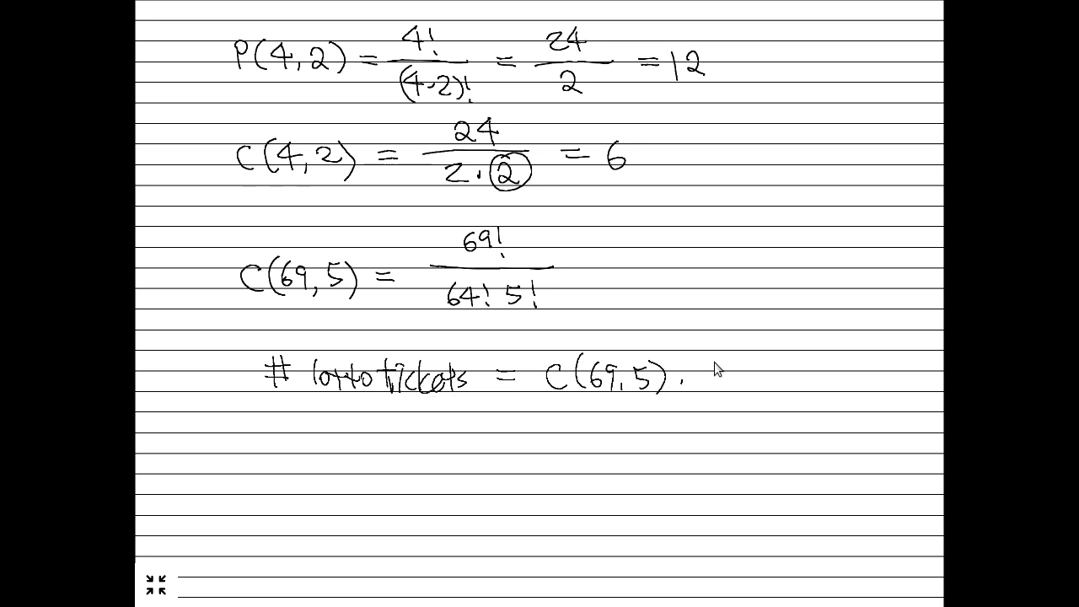
left_click_drag(725, 374, 720, 381)
Step: Open drive.google.com in a new browser tab and create a blank Google Sheets spreadsheet
key("ctrl+k")
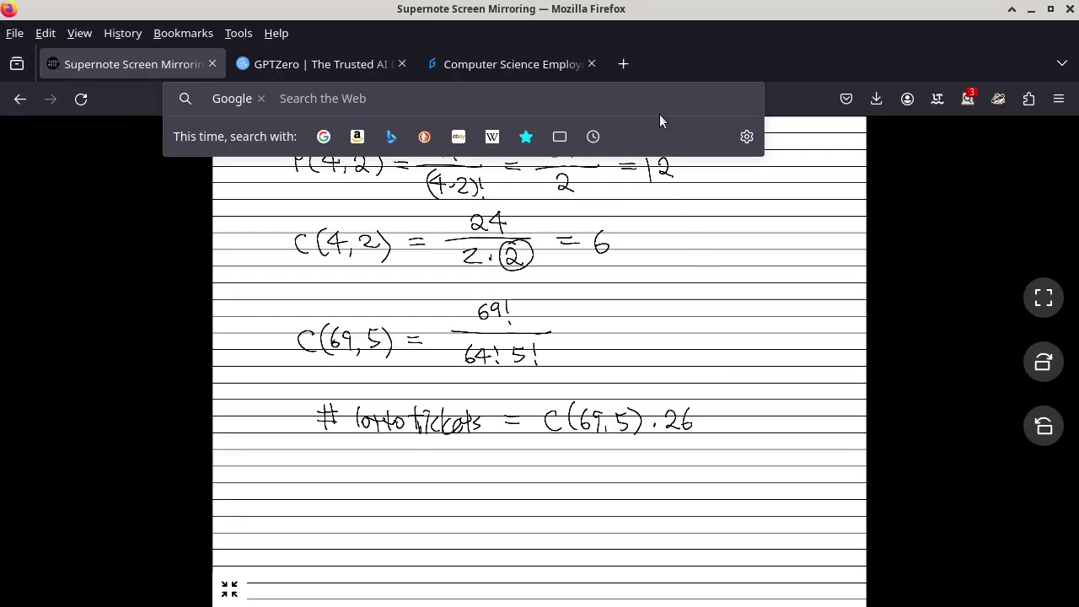
left_click(623, 65)
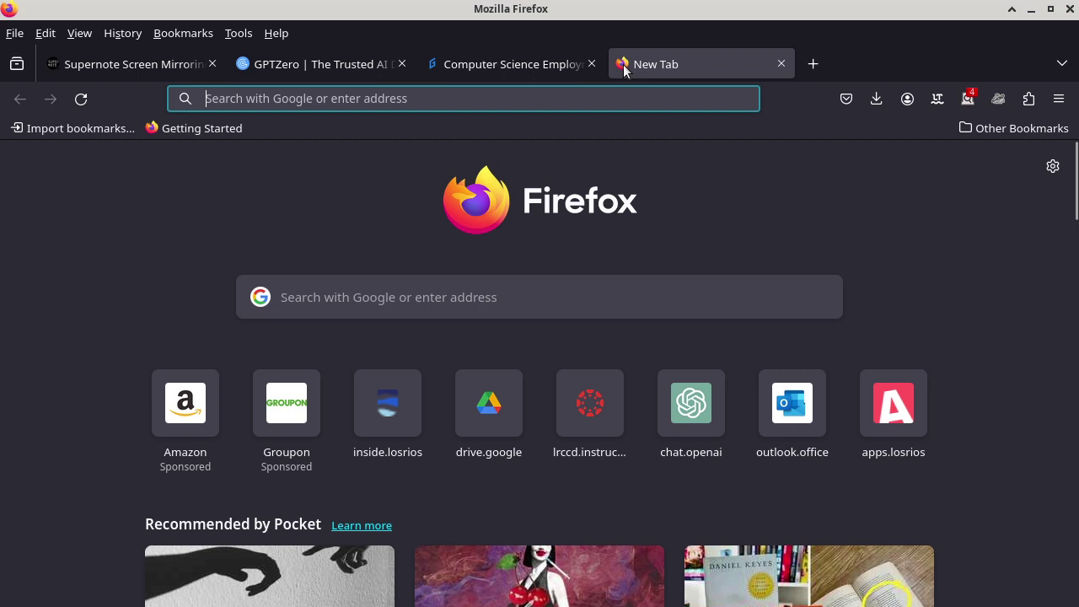
type("drive.google.com/")
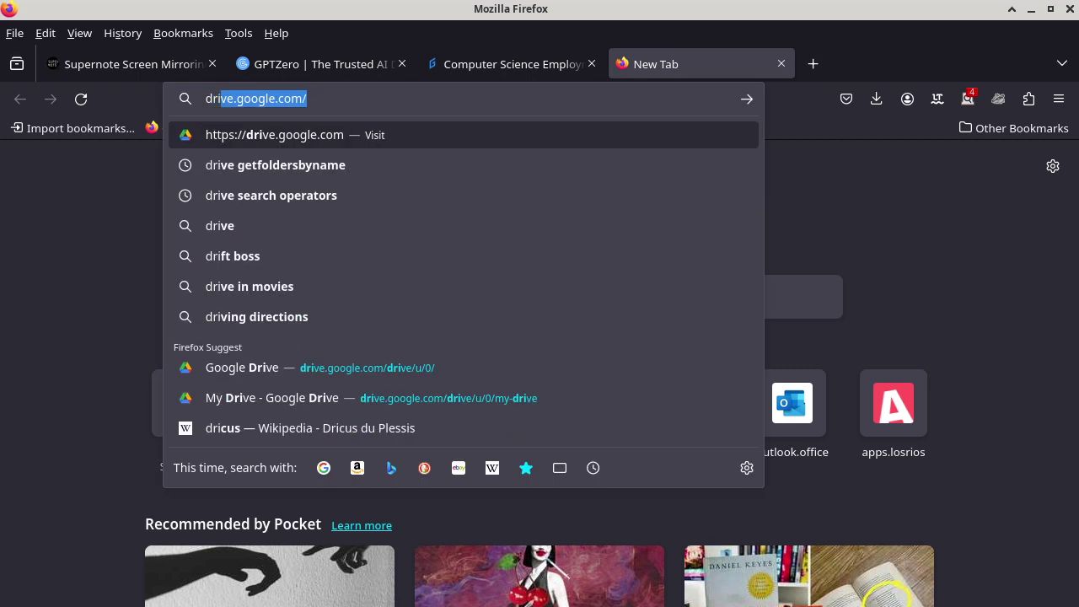
key("Return")
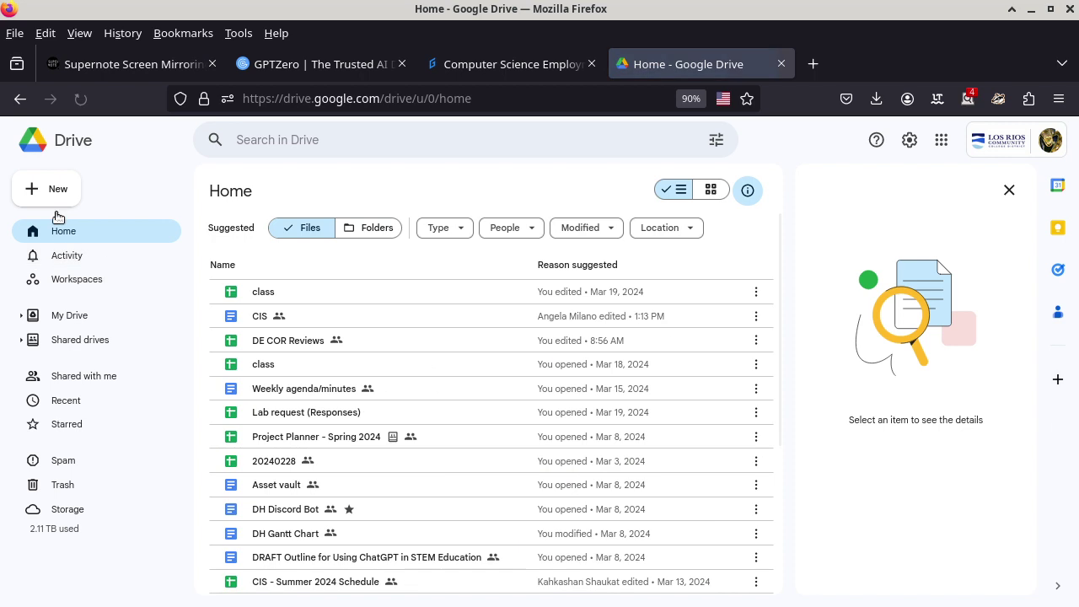
left_click(49, 188)
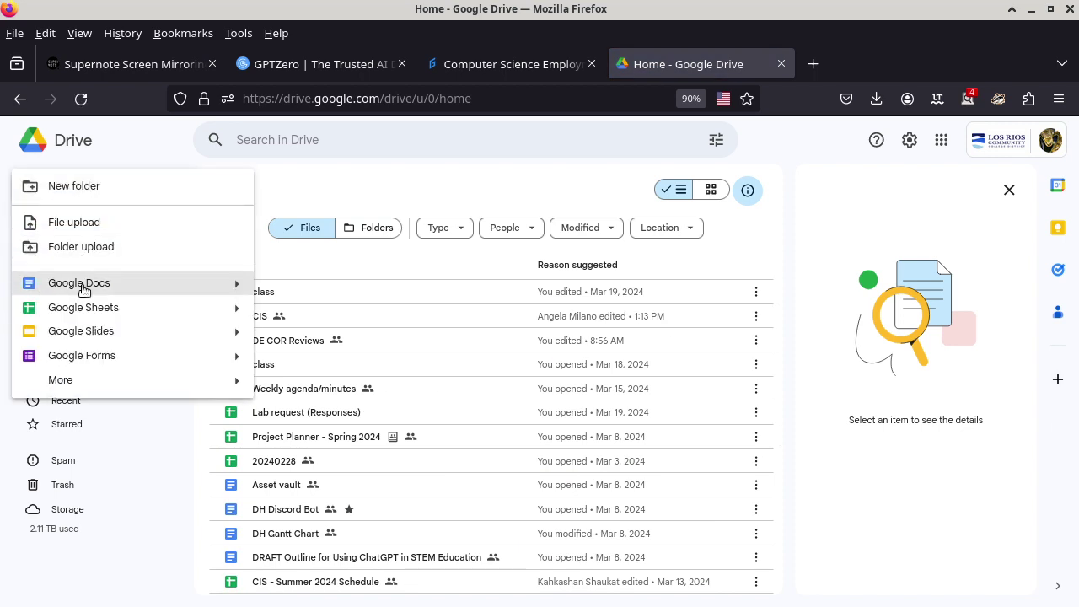
left_click(212, 307)
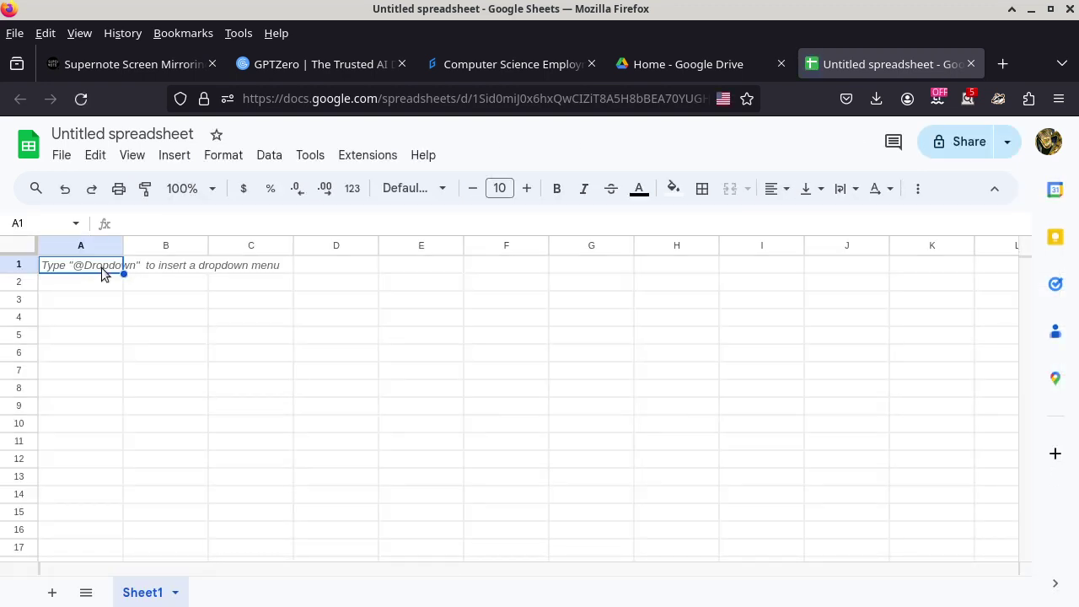
Step: Enter the formula =combin(69,5)*26 in cell A1 to compute the number of lotto tickets
type("=")
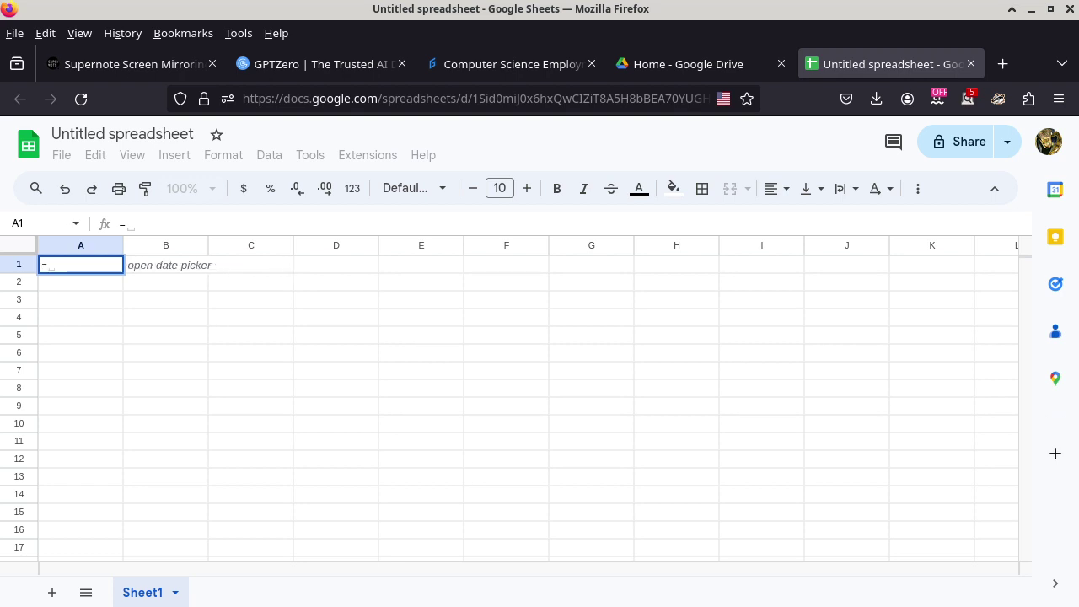
type("combin")
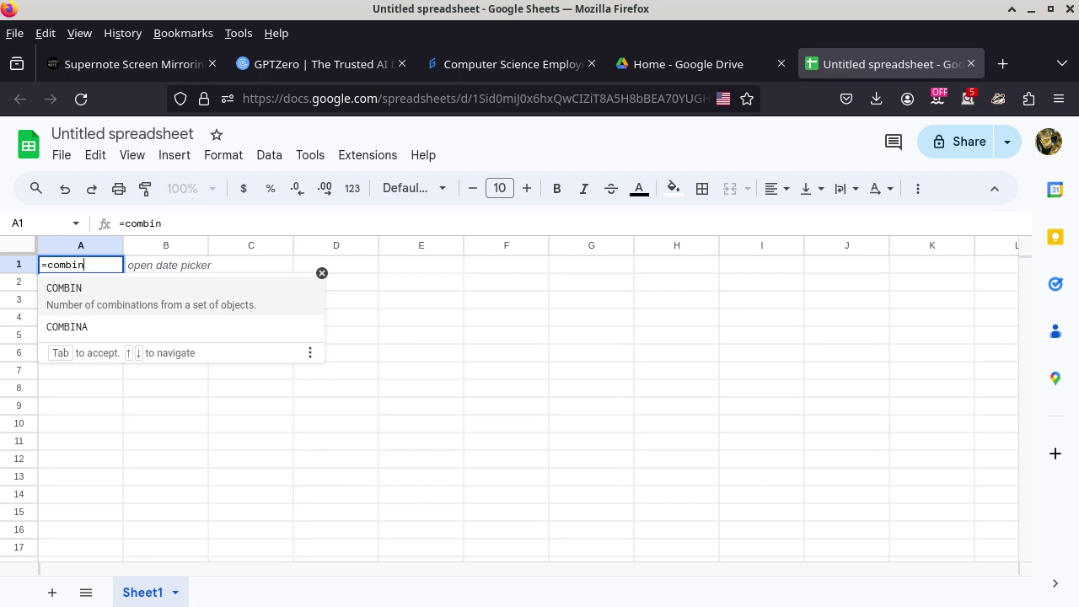
type("(")
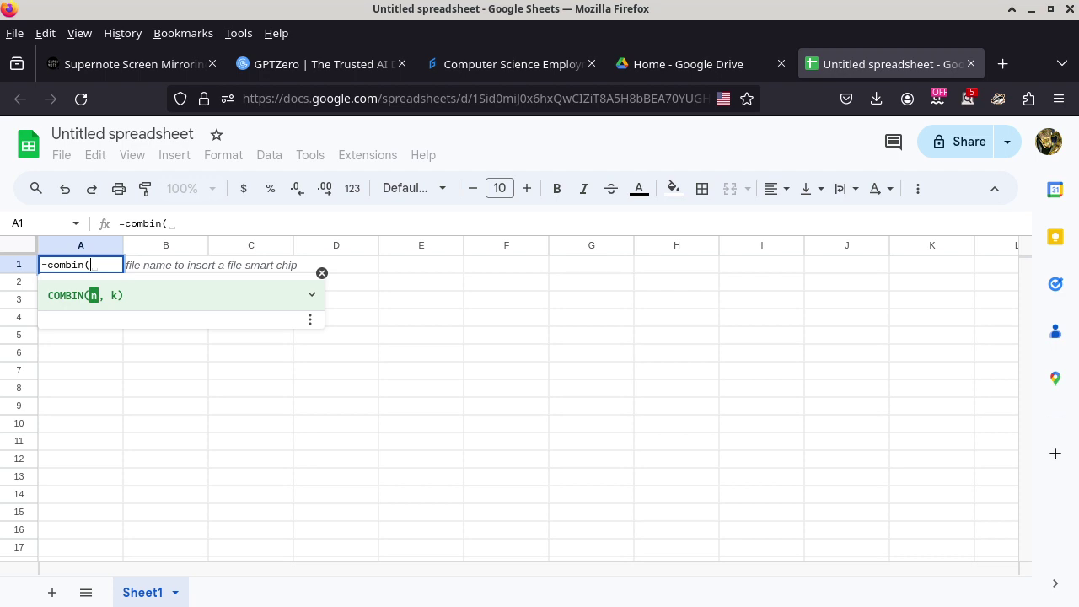
type("69")
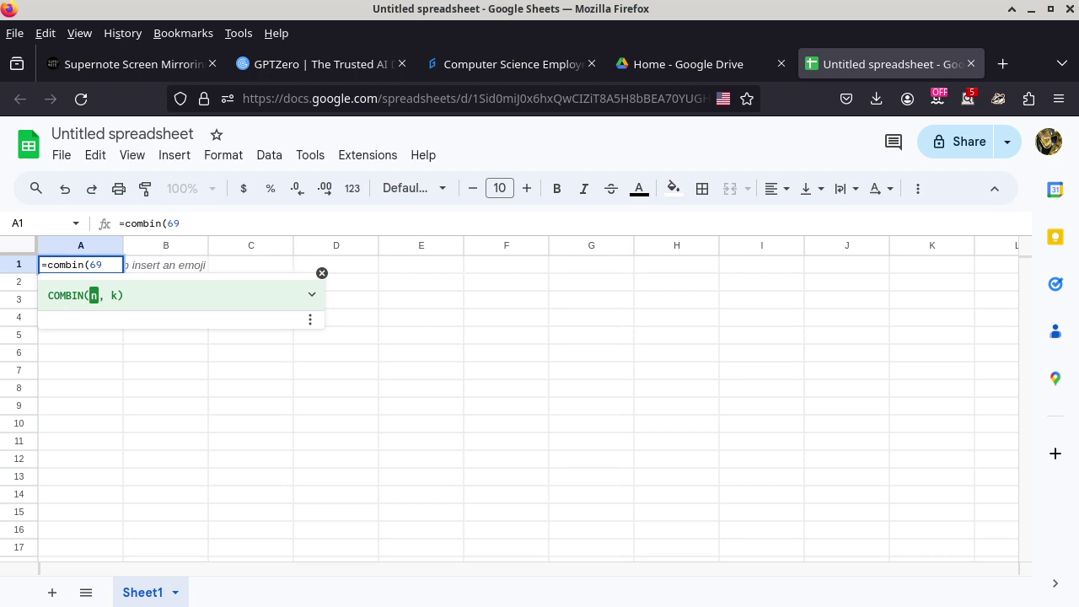
type(", 5")
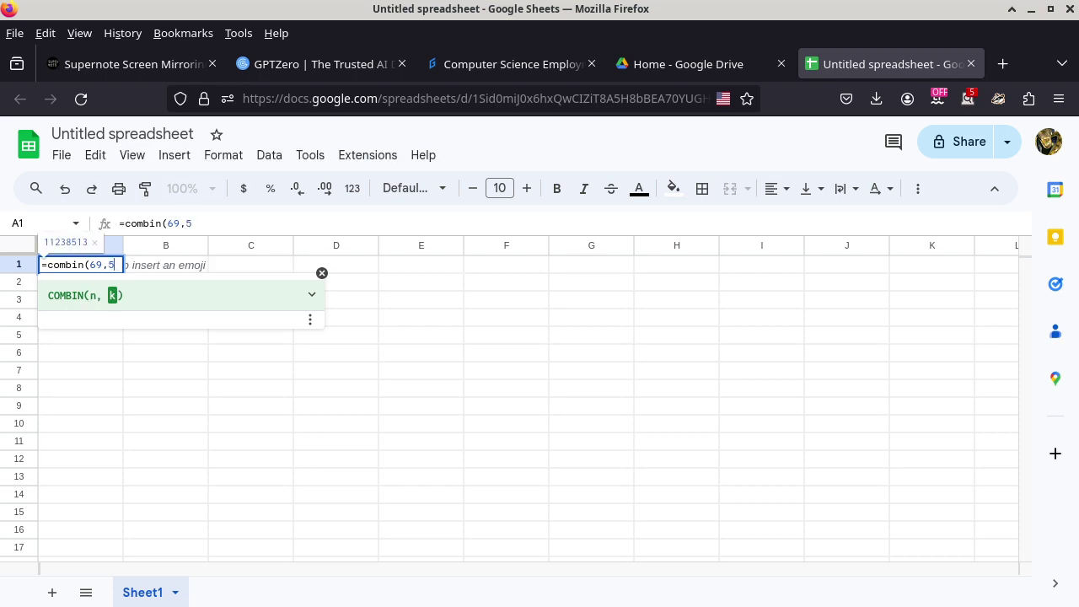
type(")*")
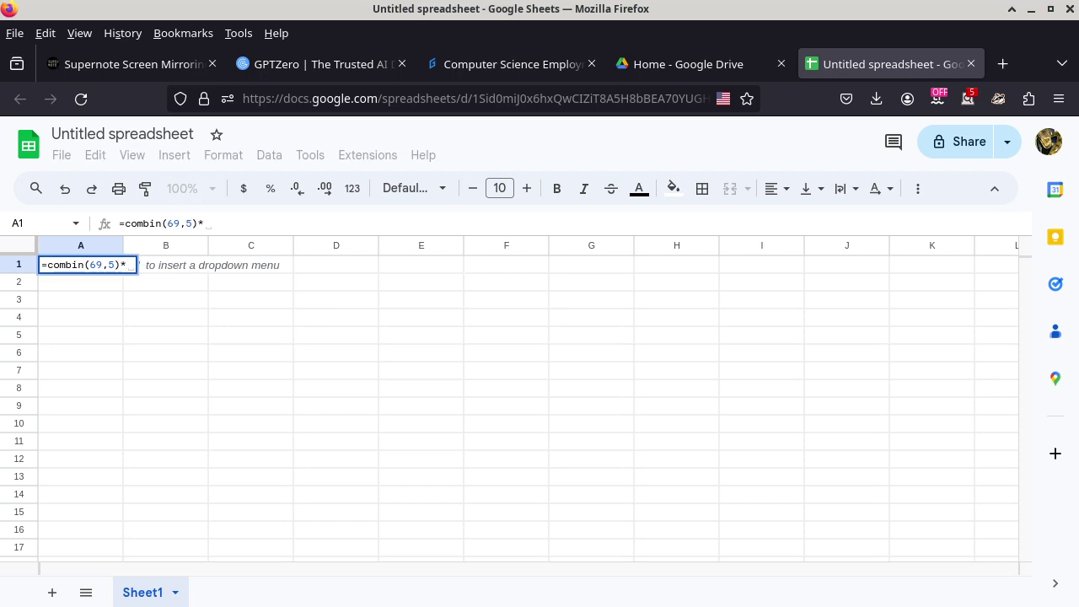
type("26")
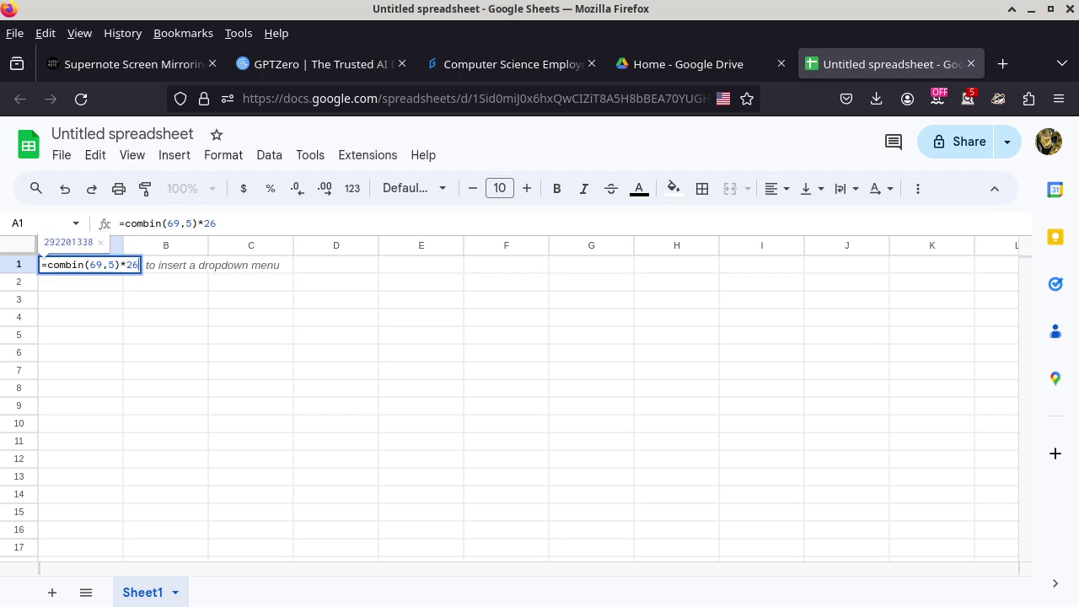
key("Return")
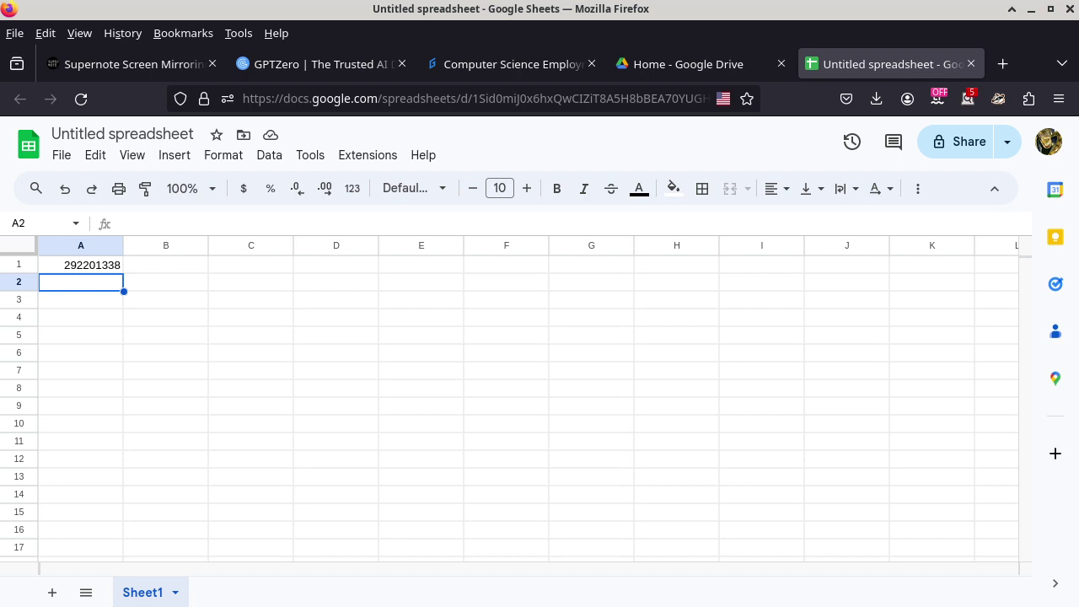
Step: Enter the formula =A1*2 in cell A2 to double the ticket count
type("=")
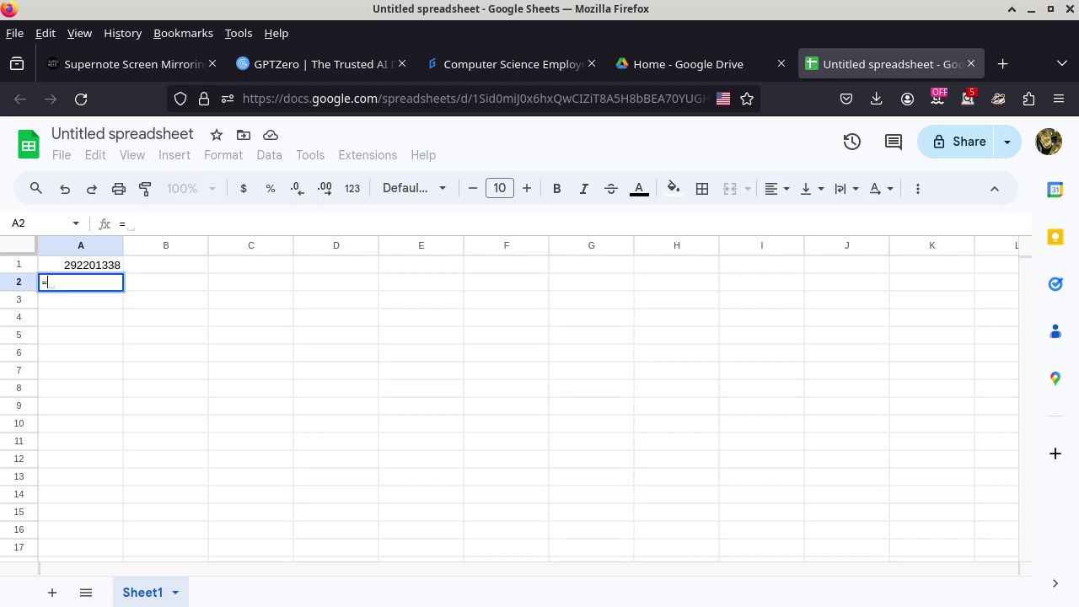
left_click(85, 266)
type("*")
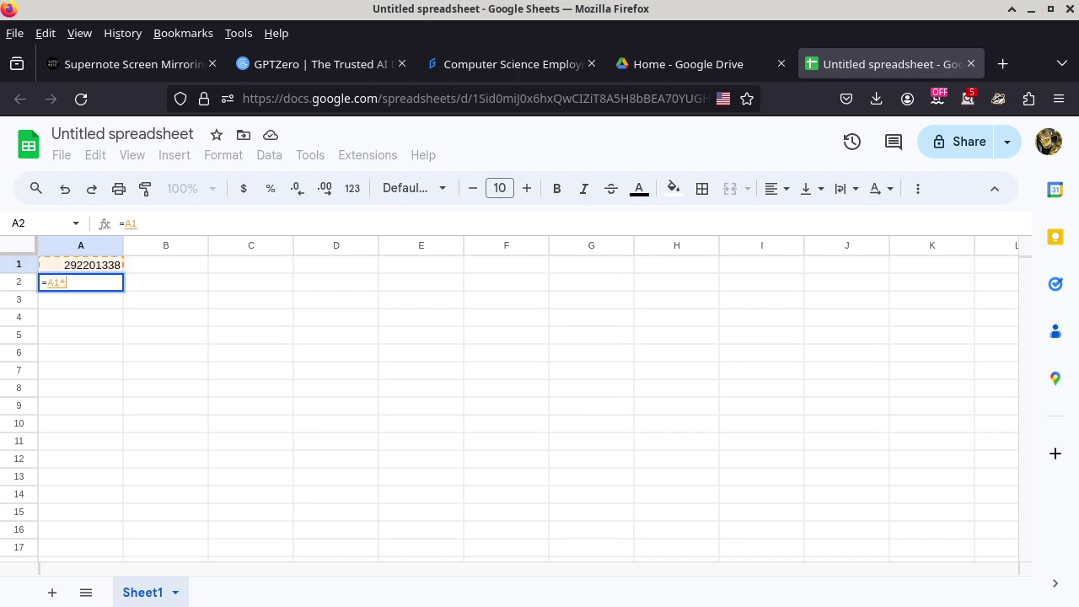
type("2")
key("Return")
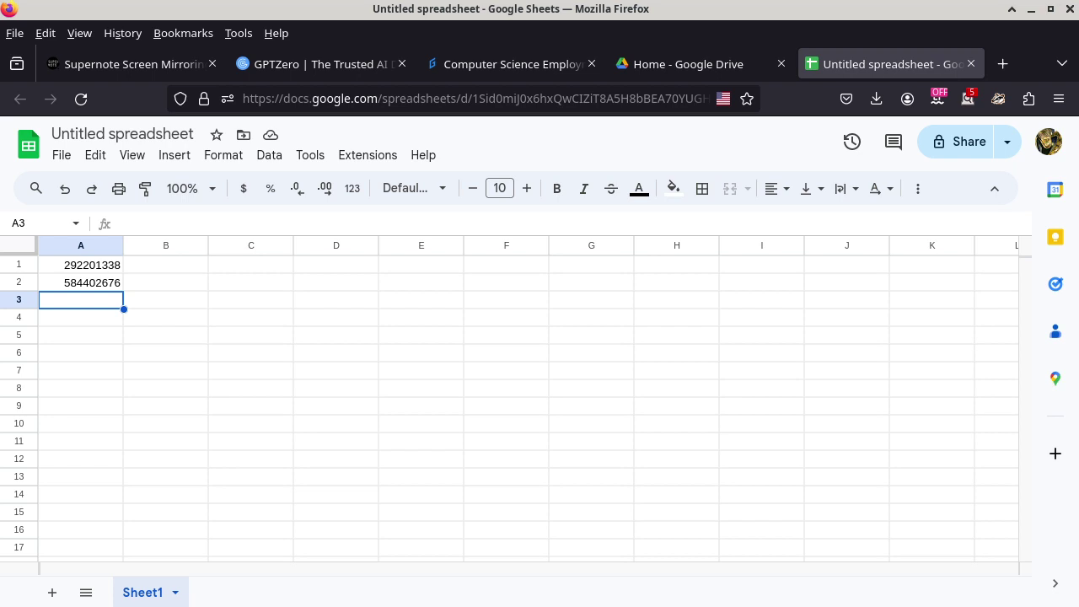
Step: Enter the formula =1/A1 in cell B1 to compute the chance of one ticket winning
left_click(94, 268)
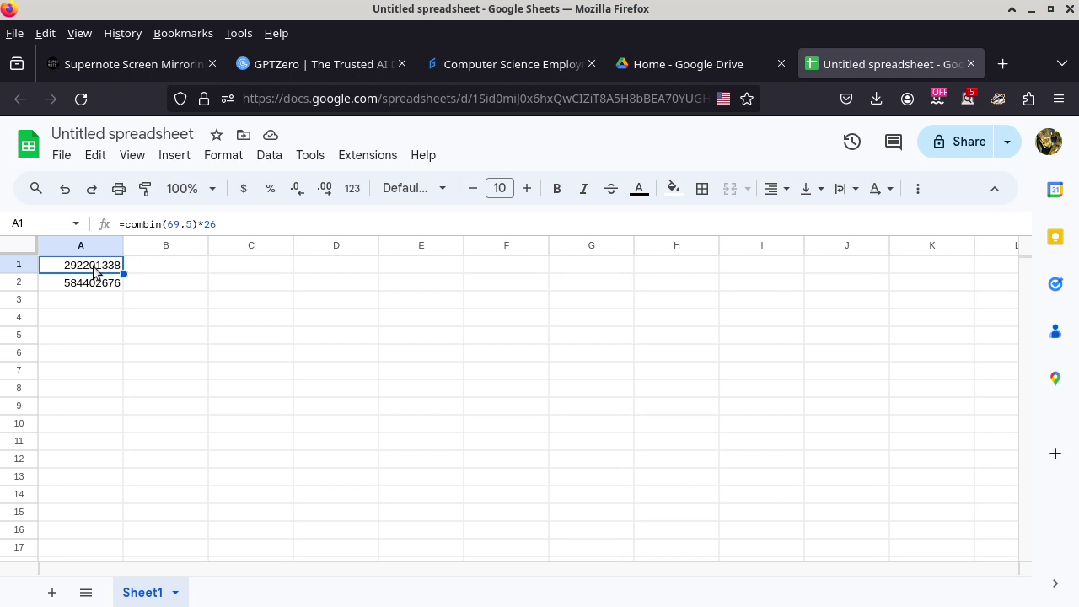
key("Right")
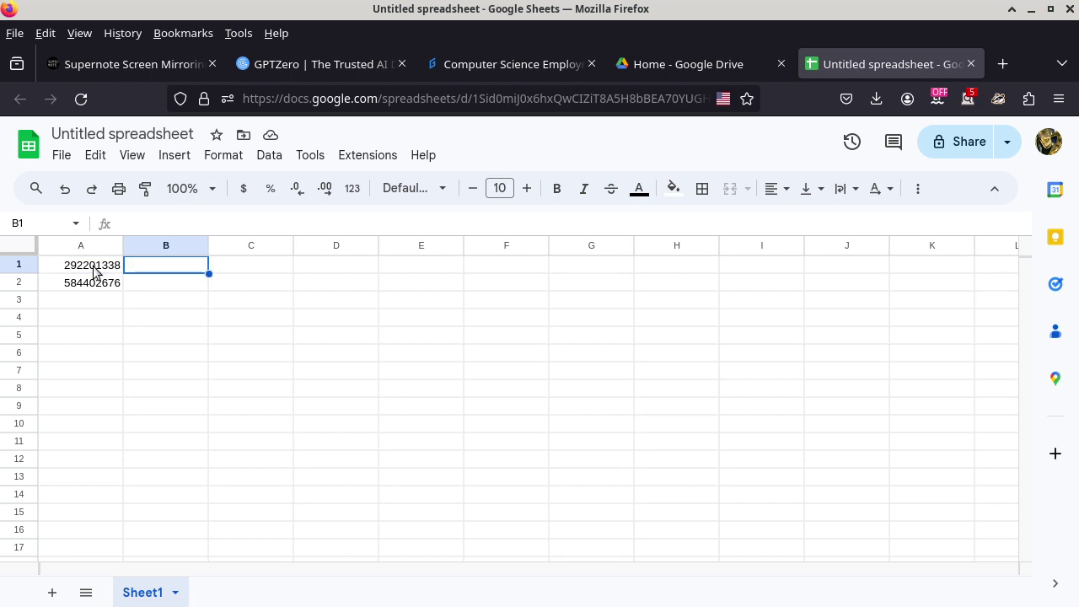
type("=1/")
left_click(81, 271)
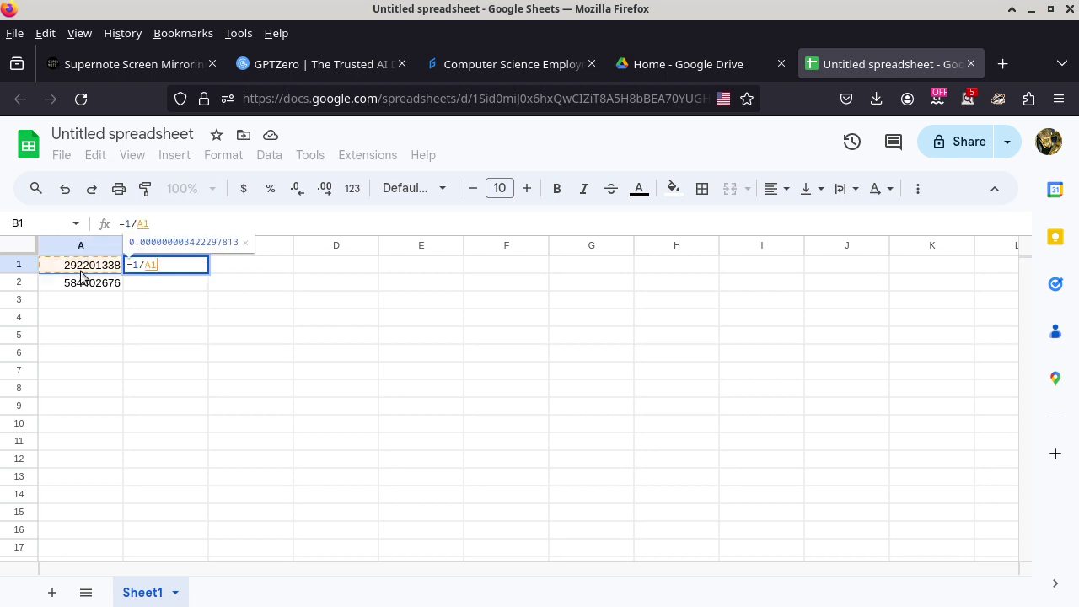
key("Return")
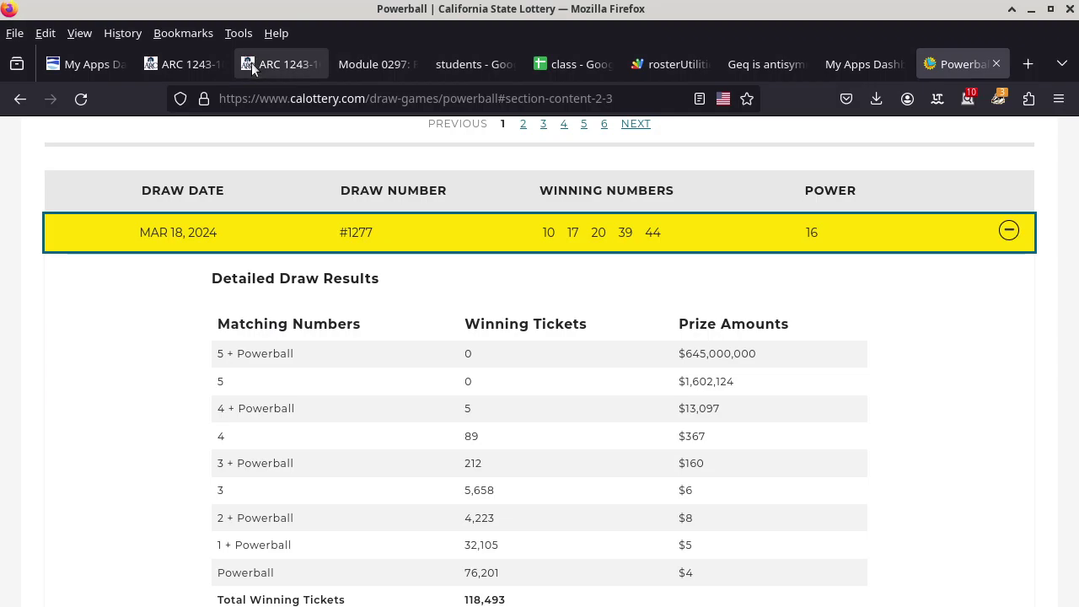
Step: Switch to the CISP 440 course page in Canvas and examine the items of the Discrete probability module
left_click(195, 62)
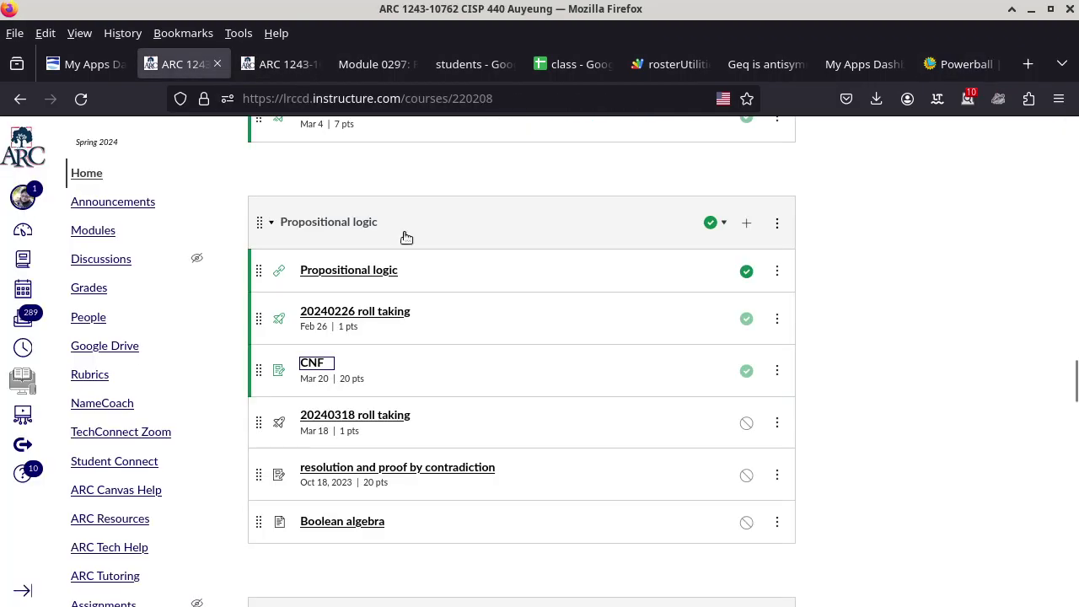
scroll(463, 319, "down", 3)
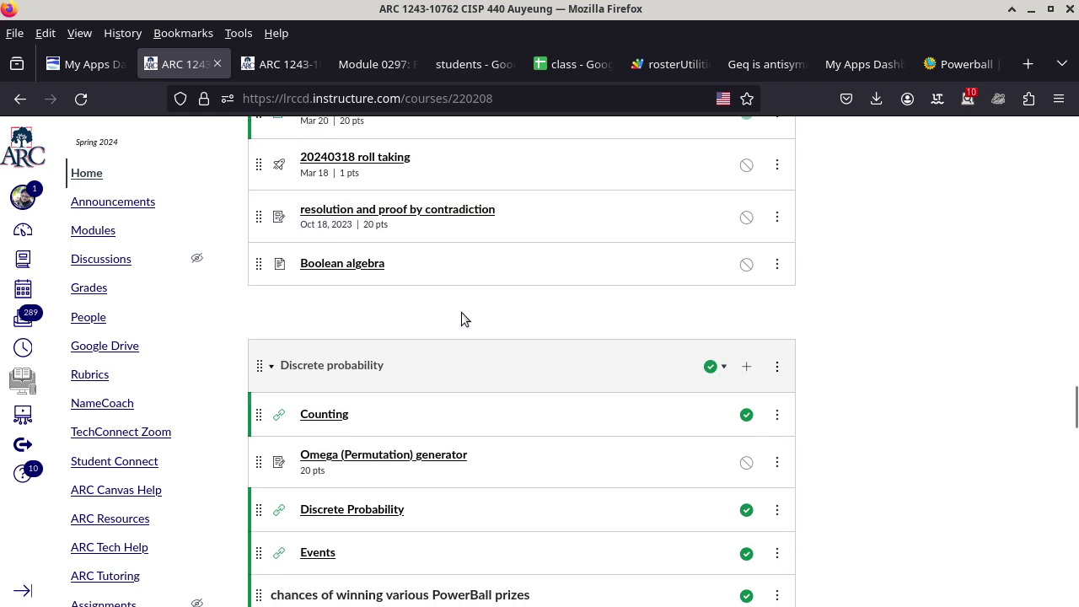
scroll(463, 318, "down", 2)
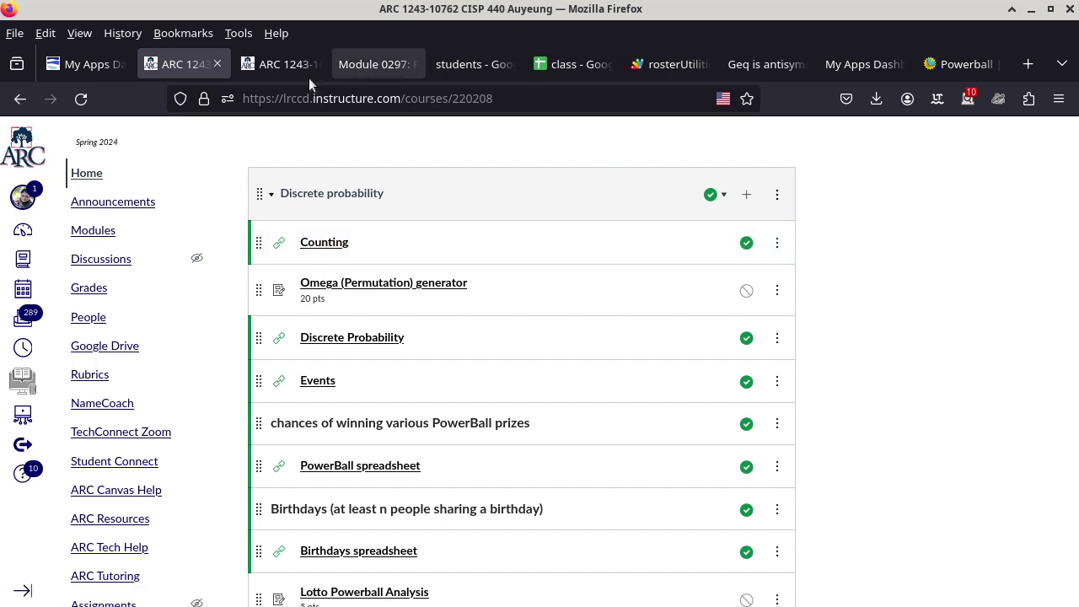
key("Print")
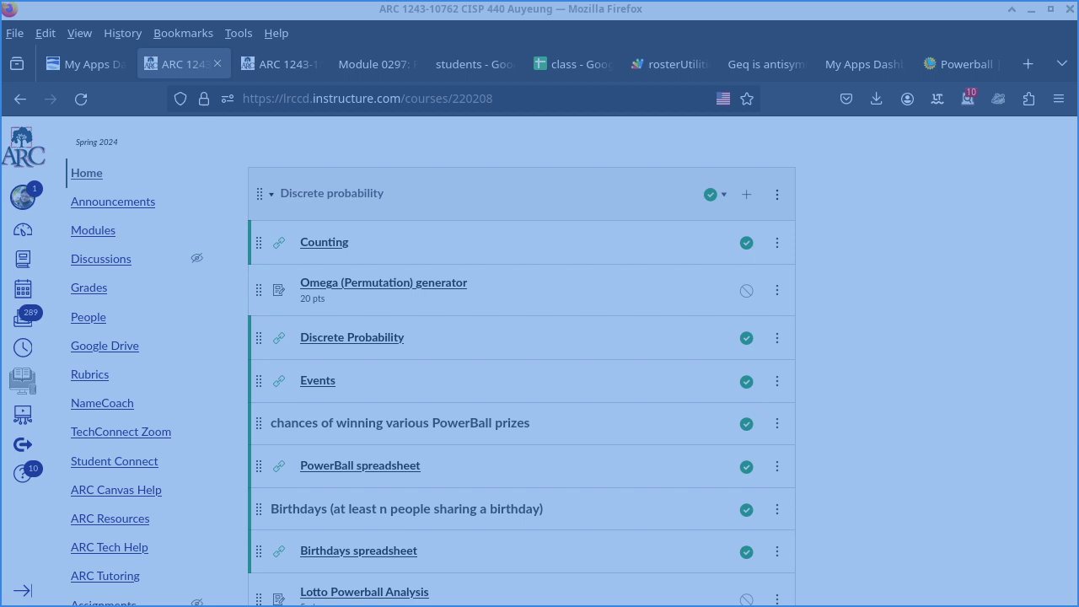
key("Escape")
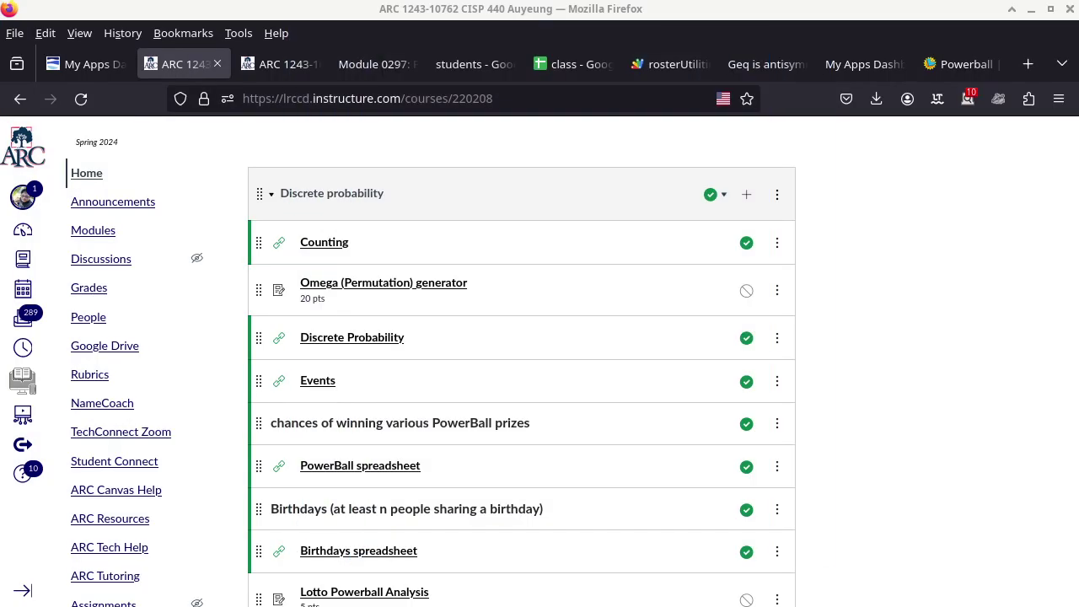